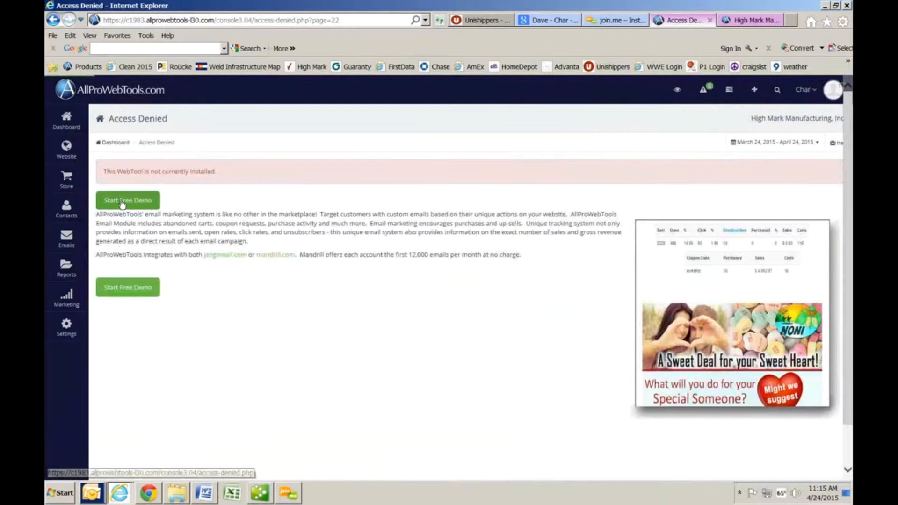
Step: Start the free email demo and begin a new blank sign-up box
{"action": "left_click", "coordinate": [123, 202]}
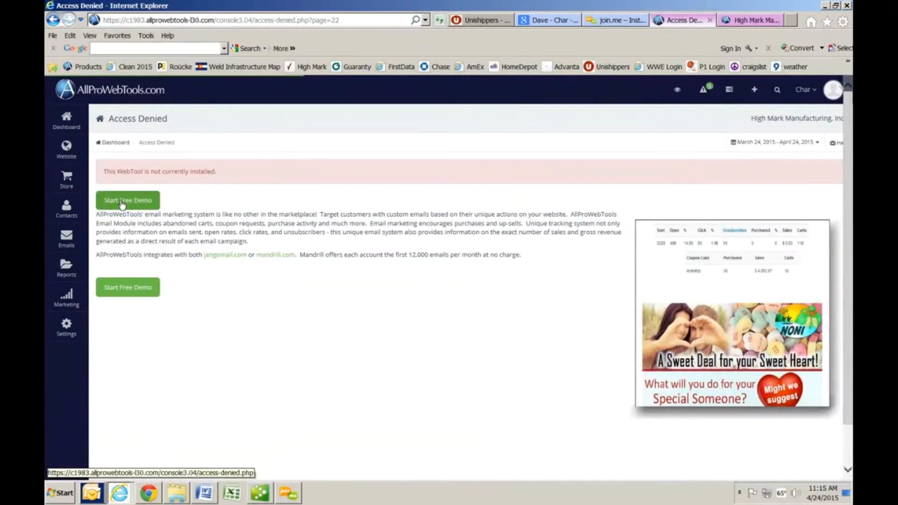
{"action": "left_click", "coordinate": [129, 172]}
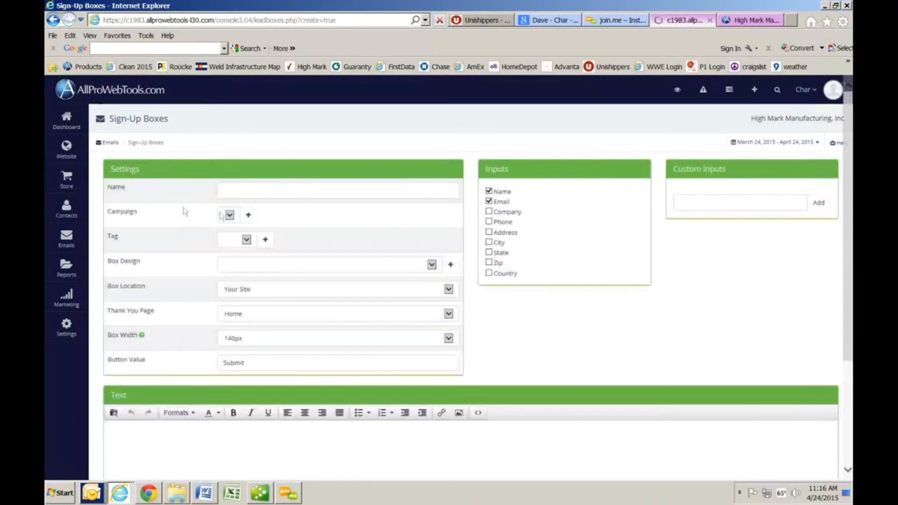
Step: Name the box 'Distributor registration' and add Company and Phone inputs
{"action": "left_click", "coordinate": [235, 192]}
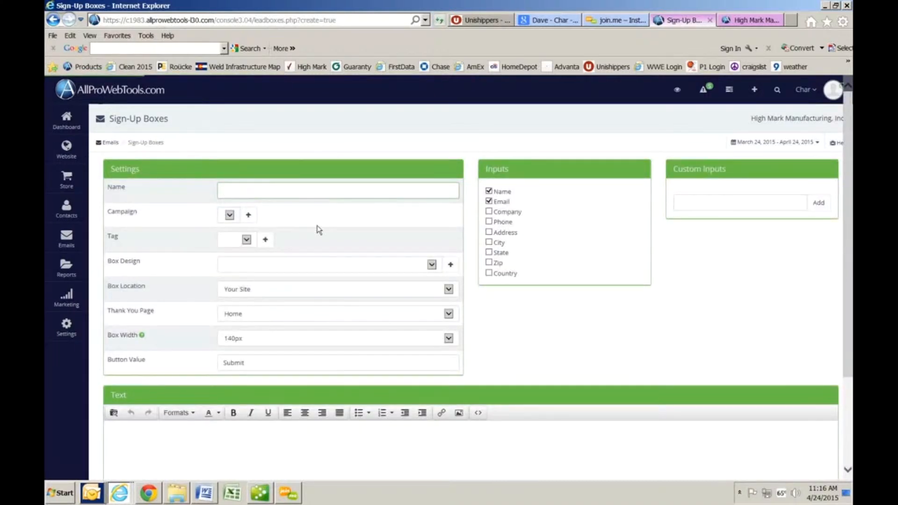
{"action": "type", "text": "Distrib"}
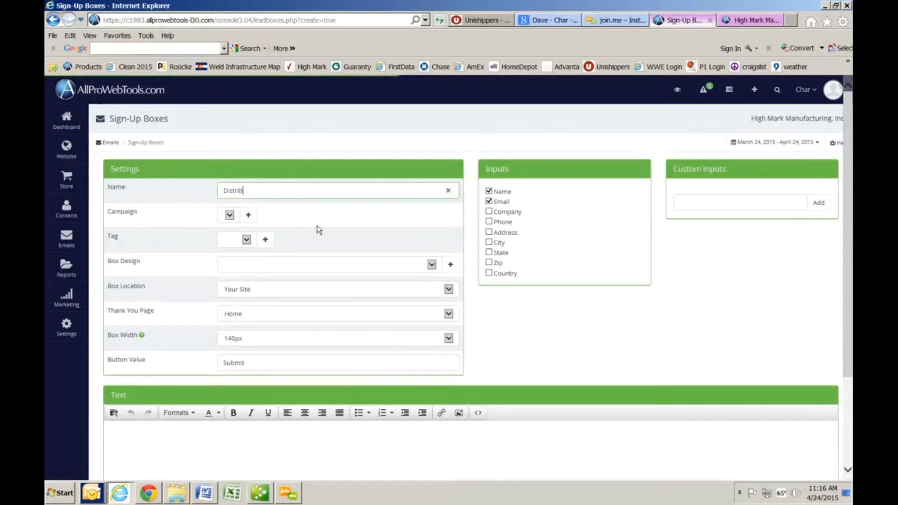
{"action": "type", "text": "utor registra"}
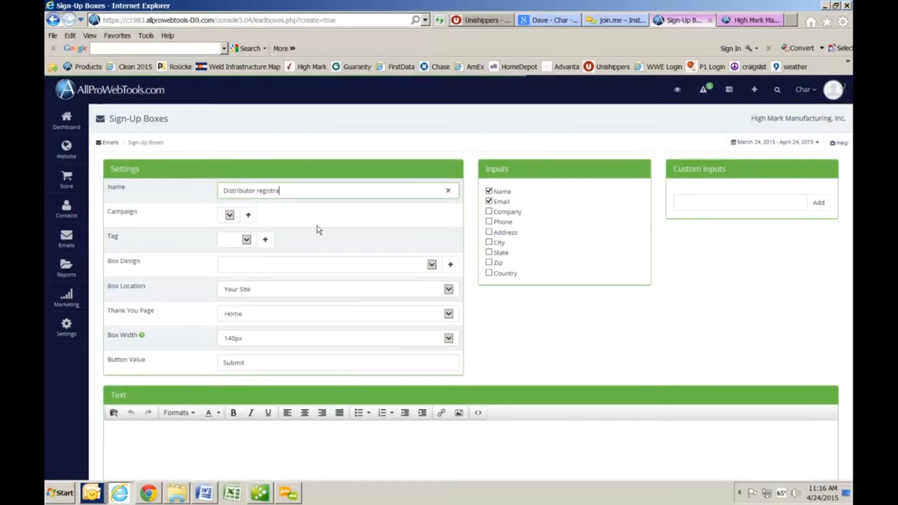
{"action": "type", "text": "tion"}
{"action": "key", "text": "Tab"}
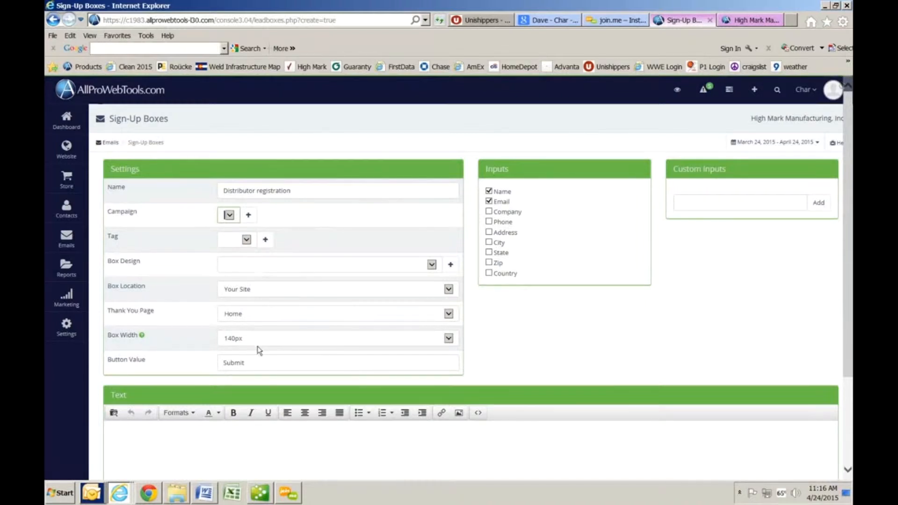
{"action": "left_click", "coordinate": [488, 212]}
{"action": "left_click", "coordinate": [488, 221]}
Step: Add the intro text 'Please complete form to start your registration.' and save the box
{"action": "left_click", "coordinate": [194, 439]}
{"action": "type", "text": "Please complete form to start your registration"}
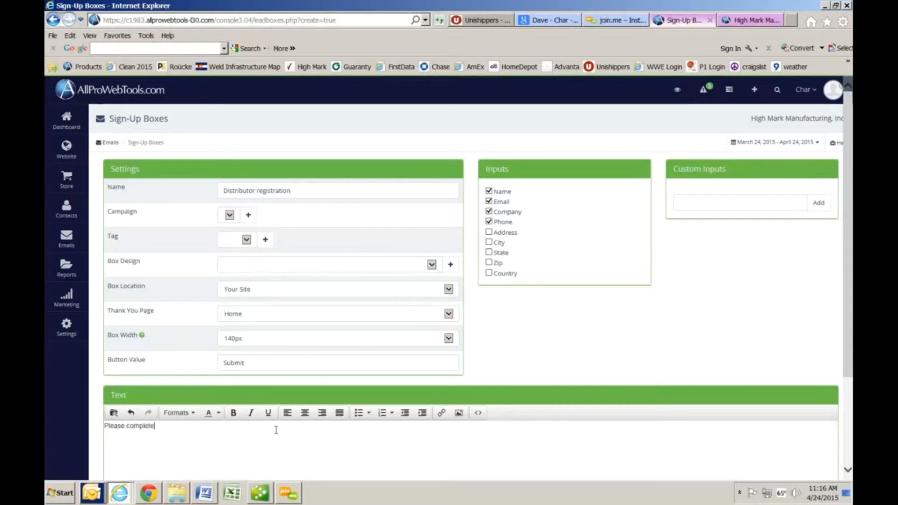
{"action": "scroll", "coordinate": [276, 429], "scroll_direction": "down", "scroll_amount": 3}
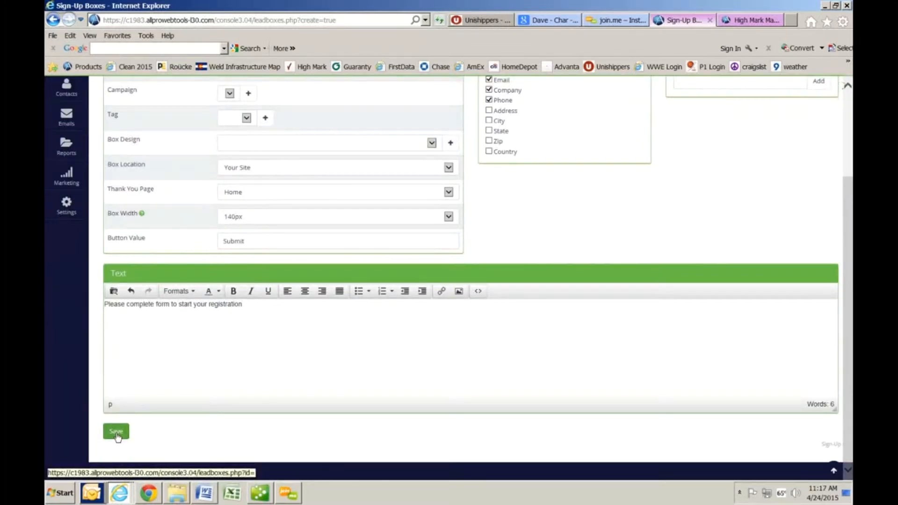
{"action": "type", "text": "."}
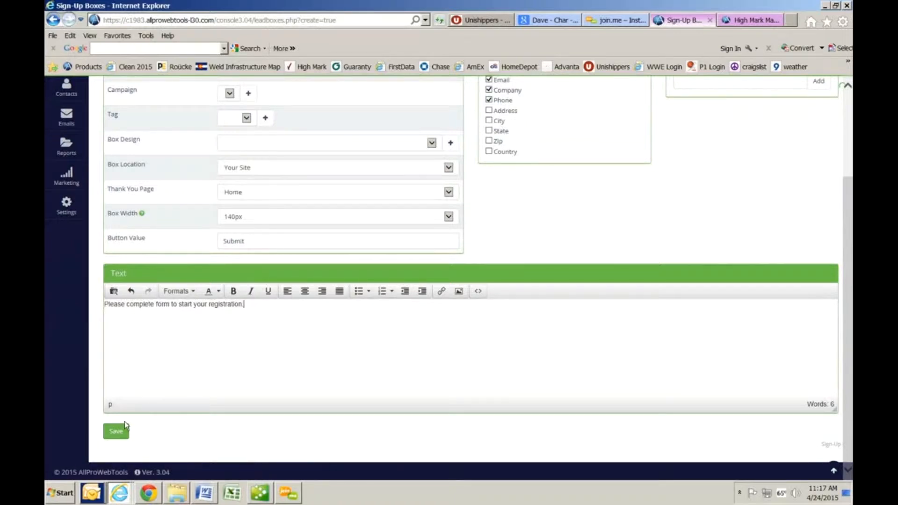
{"action": "left_click", "coordinate": [117, 432]}
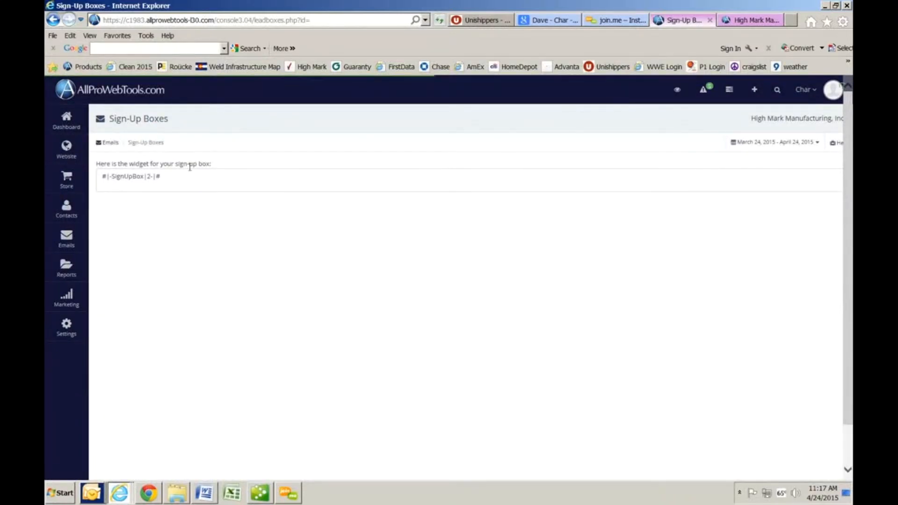
Step: Copy the widget code #|-SignUpBox|2-|# to the clipboard
{"action": "left_click", "coordinate": [173, 177]}
{"action": "left_click_drag", "start_coordinate": [174, 176], "coordinate": [104, 176]}
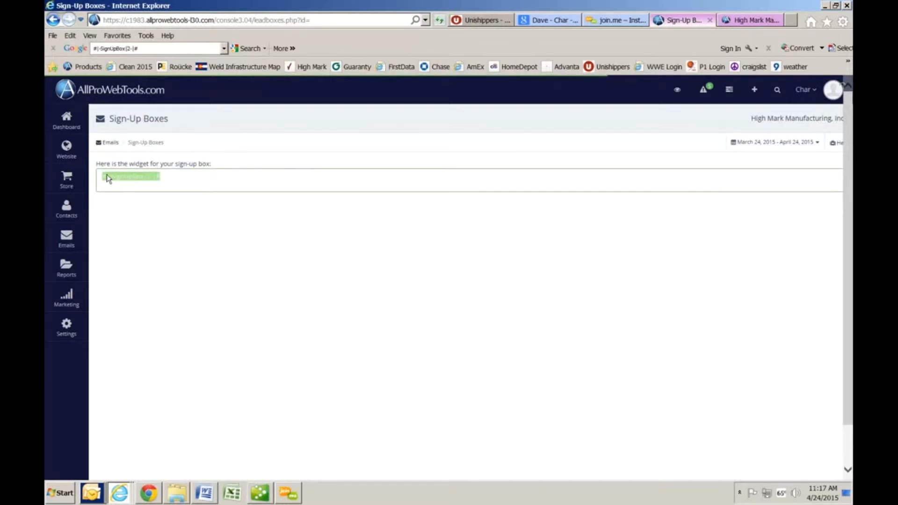
{"action": "right_click", "coordinate": [107, 175]}
{"action": "left_click", "coordinate": [124, 207]}
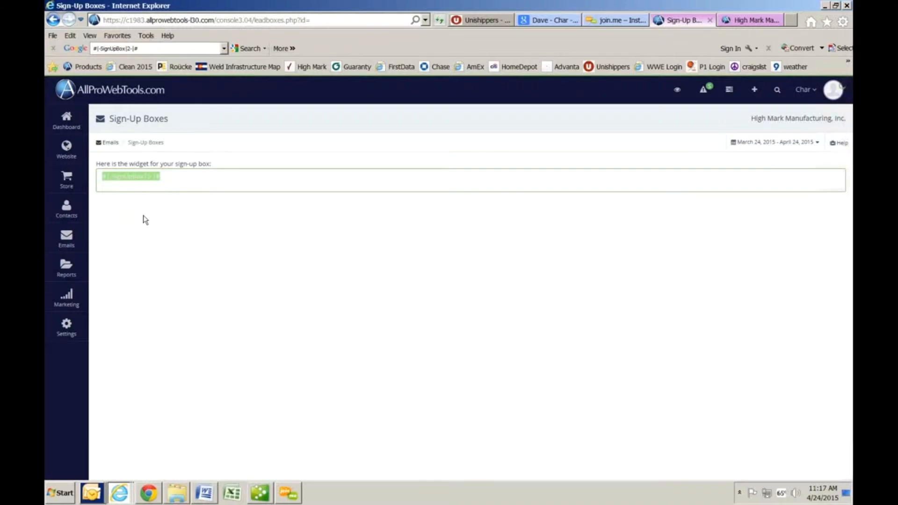
{"action": "mouse_move", "coordinate": [74, 154]}
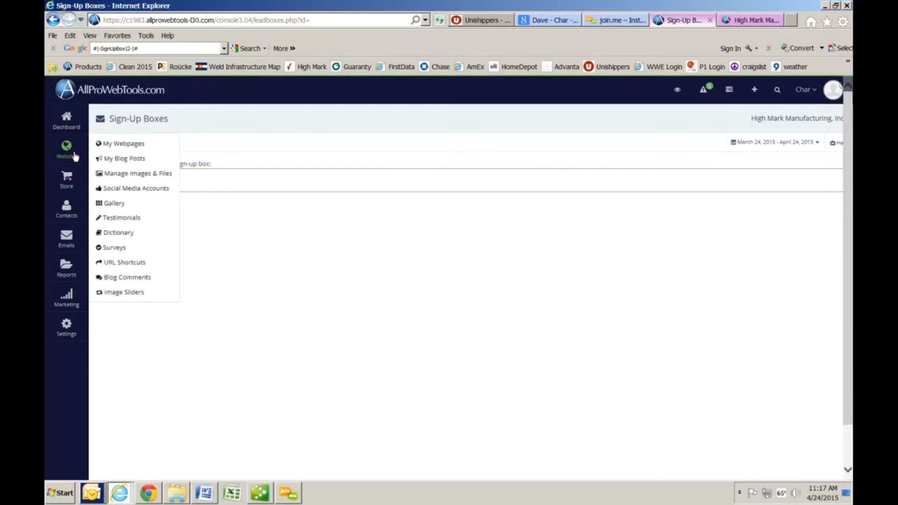
Step: Start a new webpage under My Webpages with the page name 'Registration 2'
{"action": "left_click", "coordinate": [121, 146]}
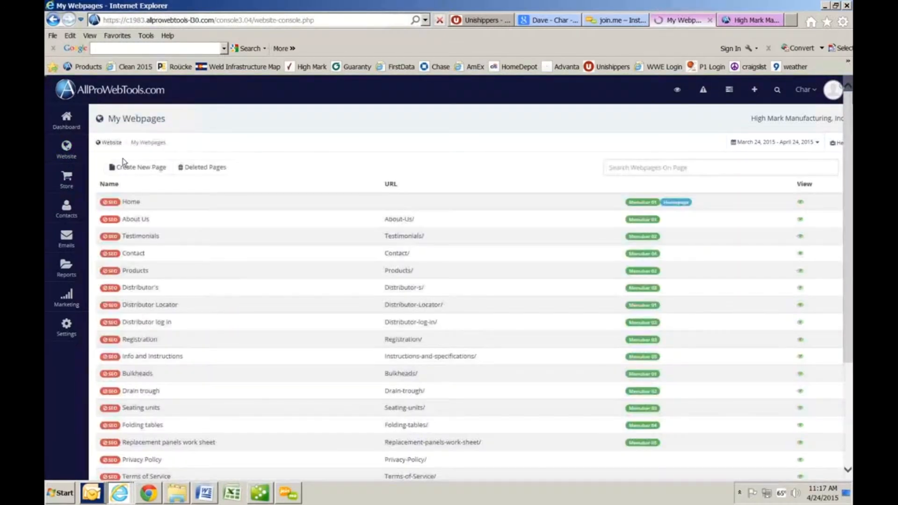
{"action": "left_click", "coordinate": [126, 169]}
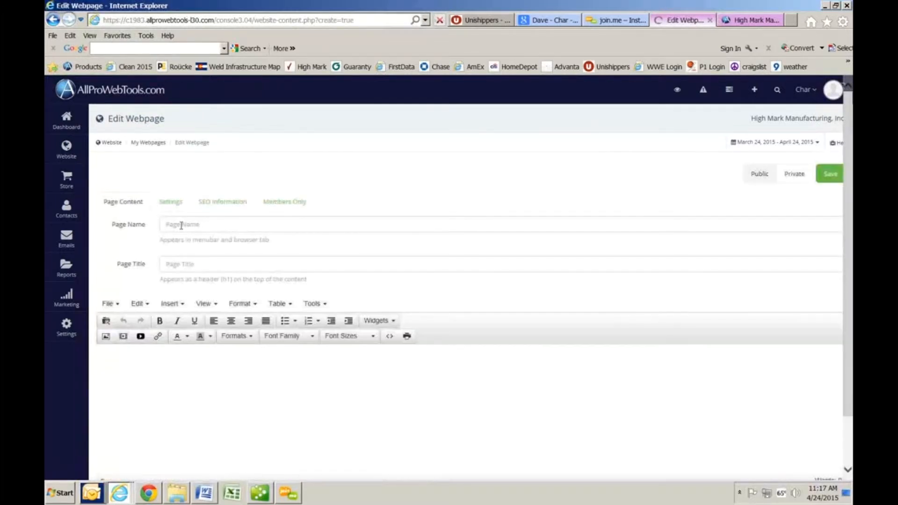
{"action": "left_click", "coordinate": [178, 218]}
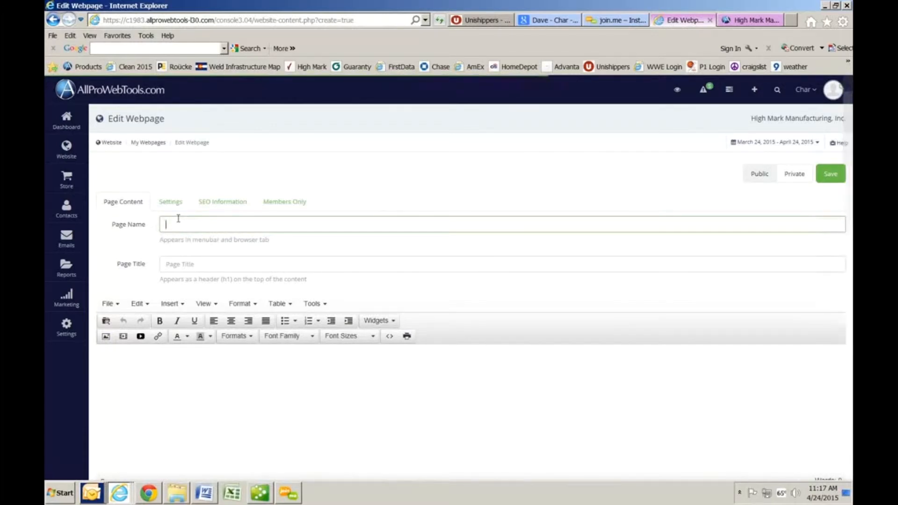
{"action": "type", "text": "Registra"}
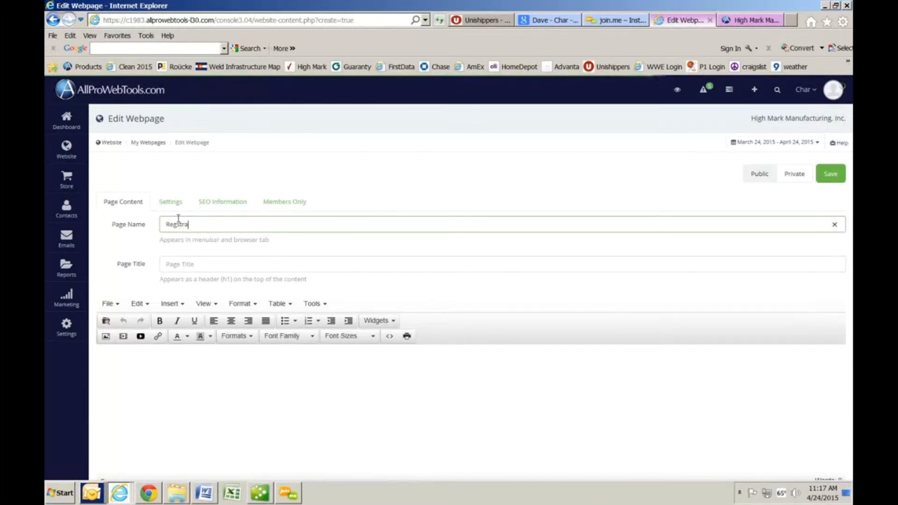
{"action": "type", "text": "tion 2"}
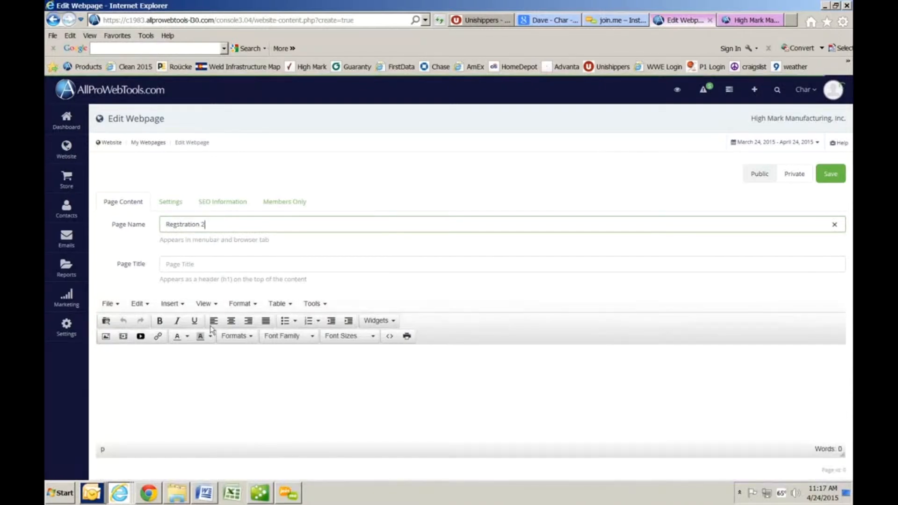
{"action": "type", "text": "i"}
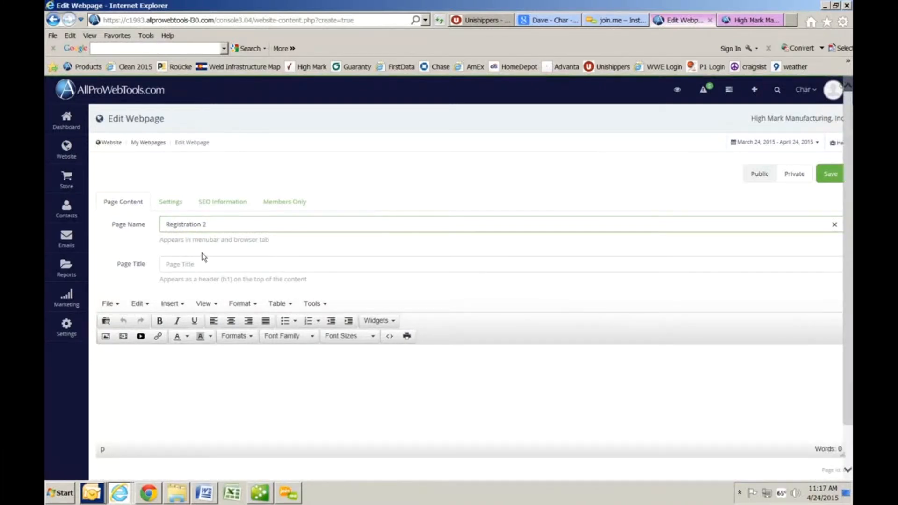
{"action": "left_click", "coordinate": [165, 263]}
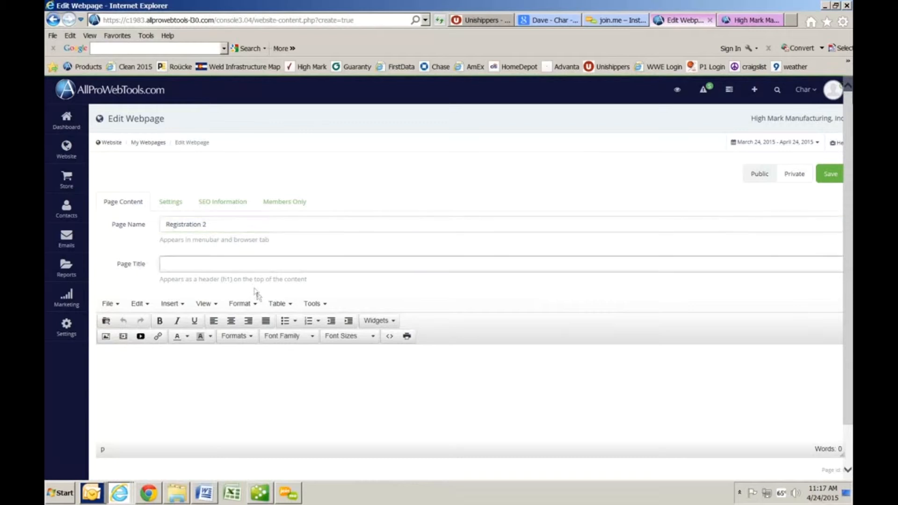
Step: Paste the #|-SignUpBox|2-|# widget code into the page body and save the page
{"action": "right_click", "coordinate": [139, 373]}
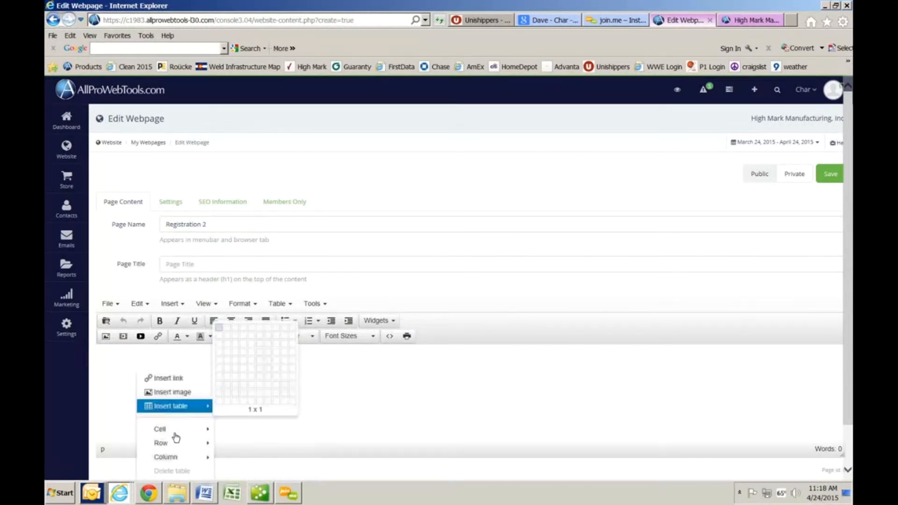
{"action": "right_click", "coordinate": [248, 386]}
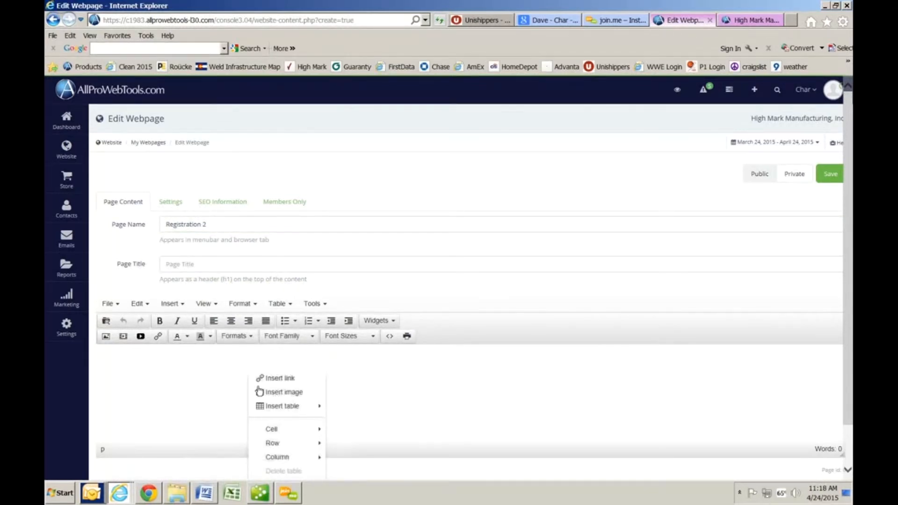
{"action": "left_click", "coordinate": [186, 393]}
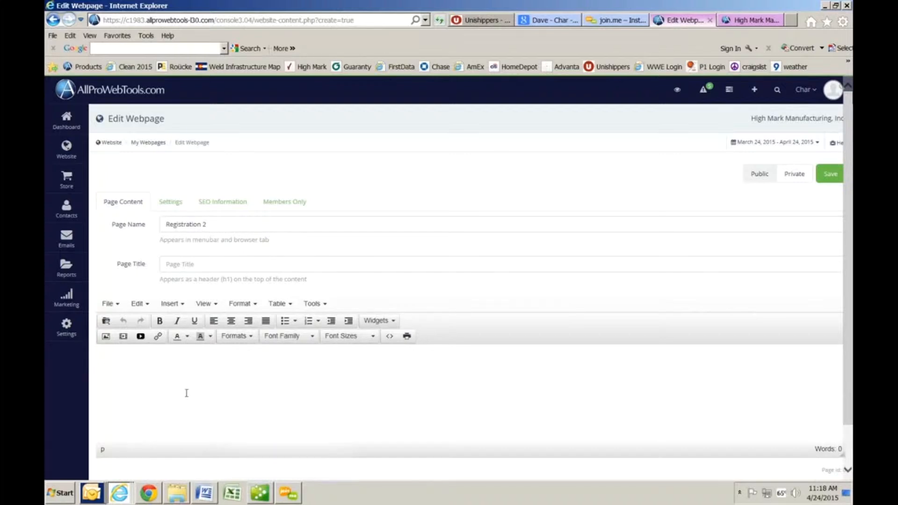
{"action": "key", "text": "ctrl+v"}
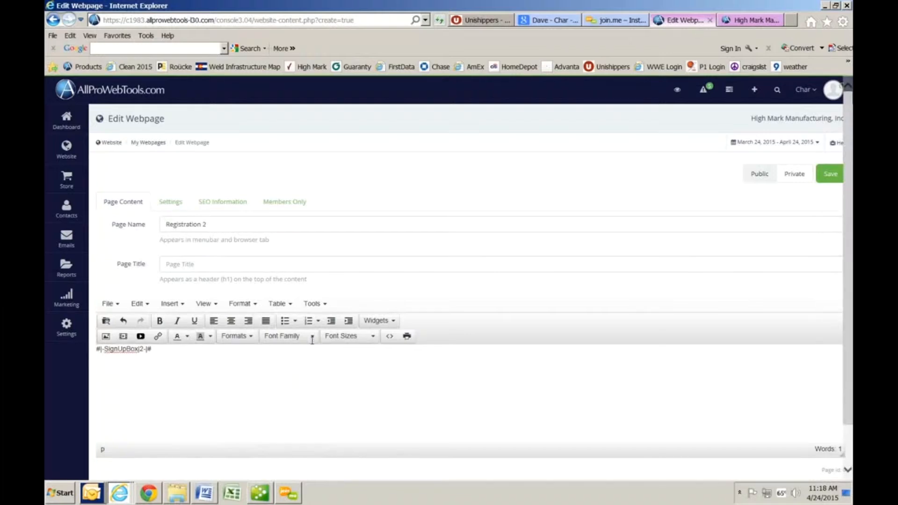
{"action": "left_click", "coordinate": [831, 177]}
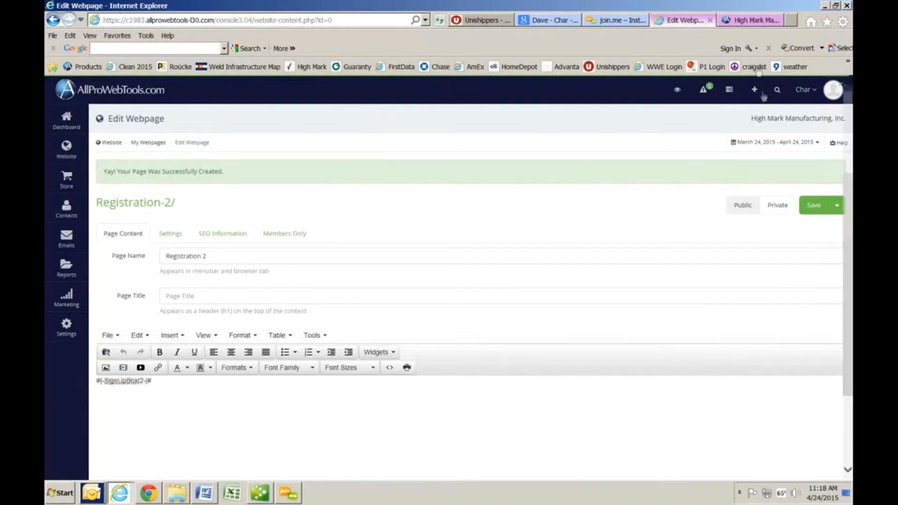
Step: Open the live Registration-2 page to view its sign-up form
{"action": "left_click", "coordinate": [135, 202]}
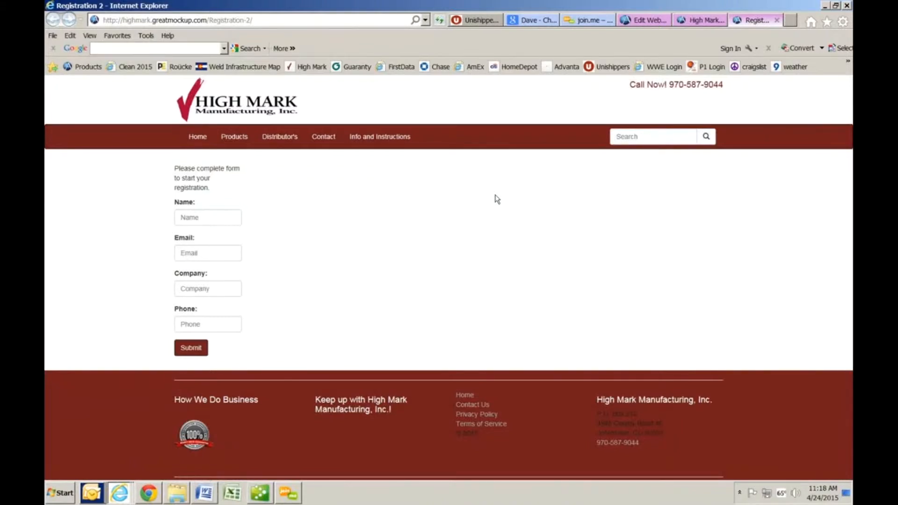
Step: Fill in a test contact's name, email, company and phone, then submit the form
{"action": "mouse_move", "coordinate": [283, 139]}
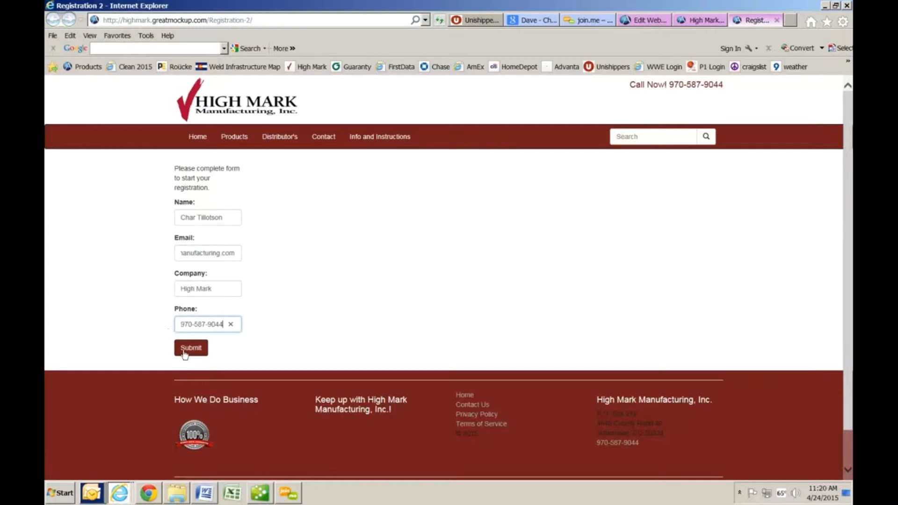
{"action": "left_click", "coordinate": [186, 352]}
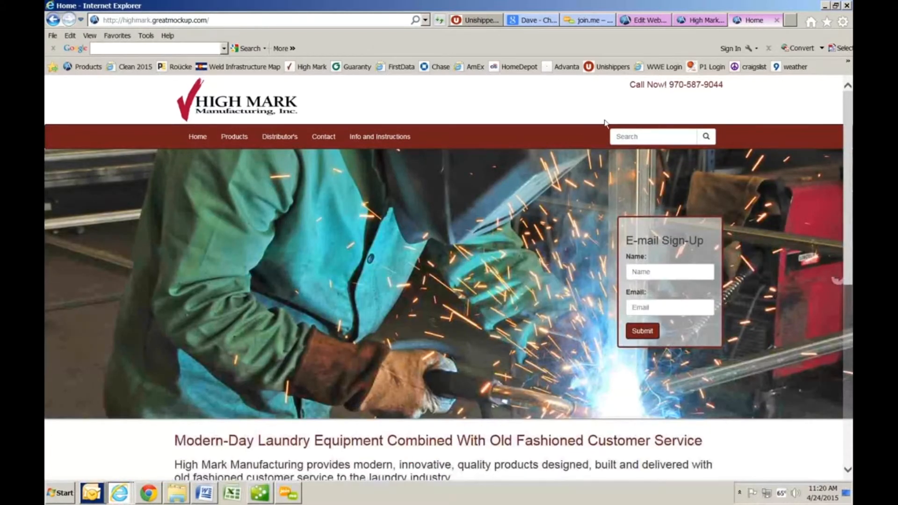
Step: Switch back to the AllProWebTools Edit Webpage browser tab
{"action": "left_click", "coordinate": [645, 20]}
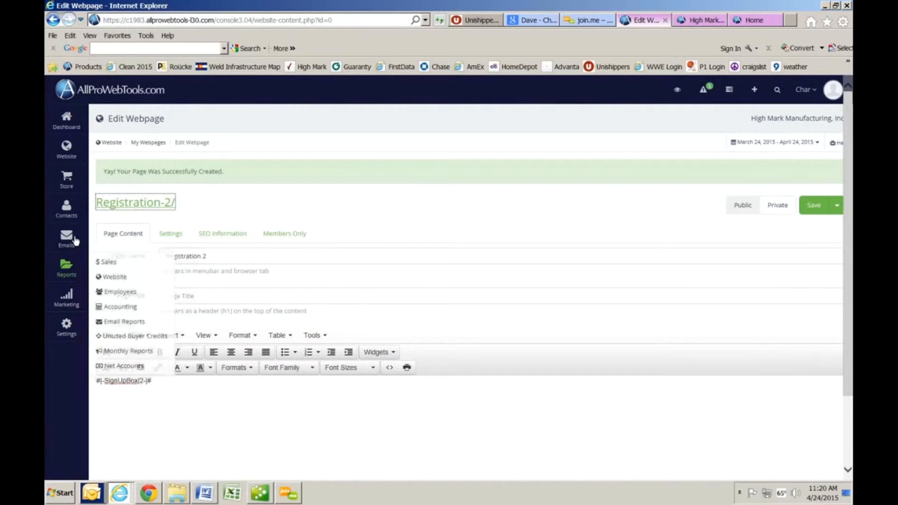
Step: Reopen the 'Distributor registration' box from the Emails > Sign-Up Boxes list
{"action": "mouse_move", "coordinate": [75, 241]}
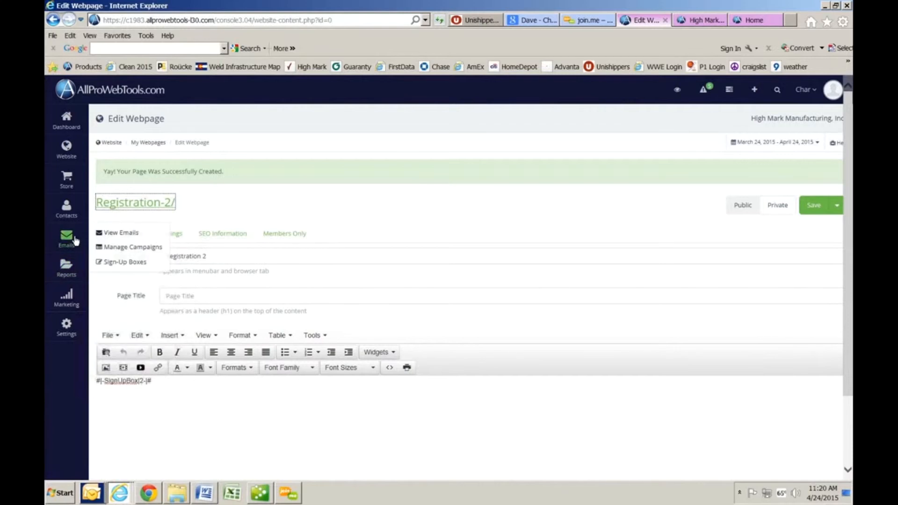
{"action": "left_click", "coordinate": [140, 265]}
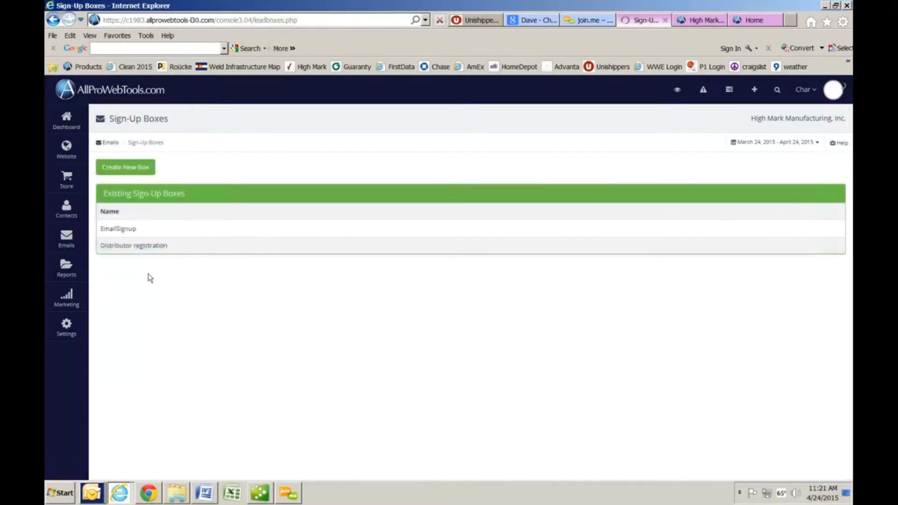
{"action": "left_click", "coordinate": [135, 250]}
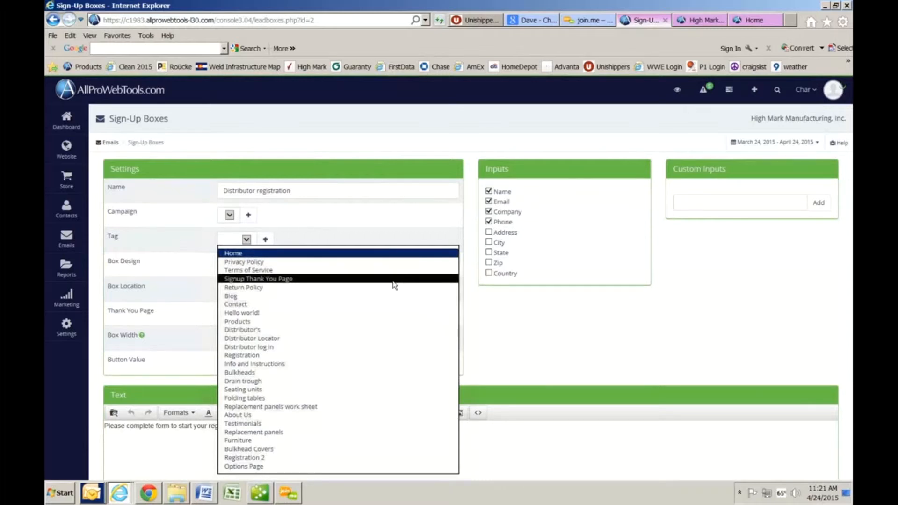
Step: Set the thank-you page to Signup Thank You Page and the box width to 300px
{"action": "left_click", "coordinate": [393, 280]}
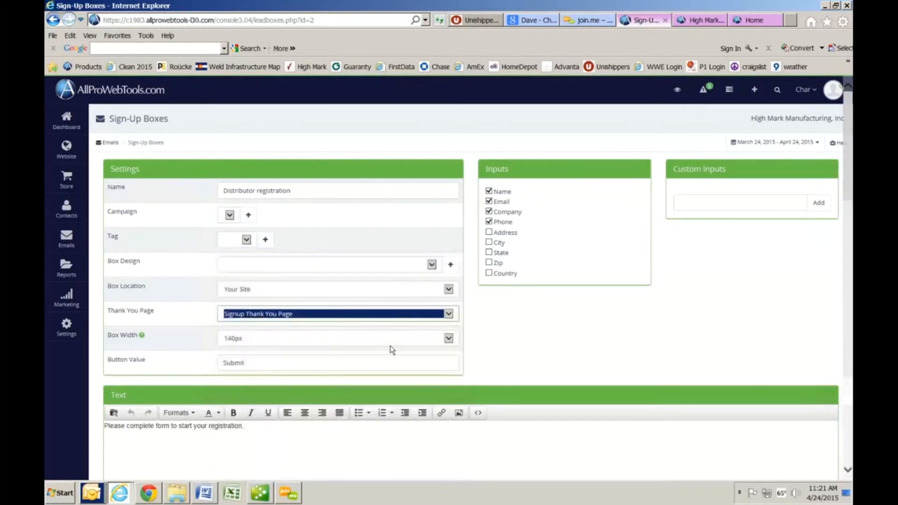
{"action": "left_click", "coordinate": [317, 442]}
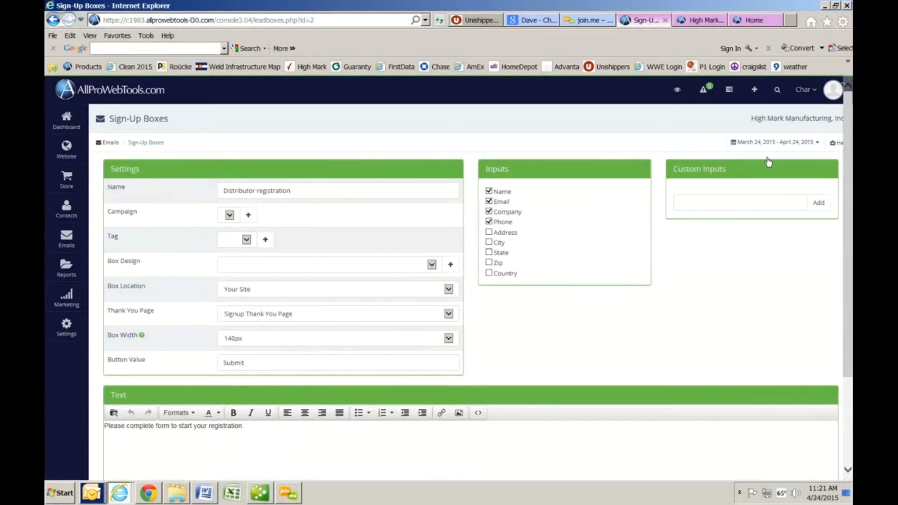
{"action": "scroll", "coordinate": [690, 294], "scroll_direction": "down", "scroll_amount": 3}
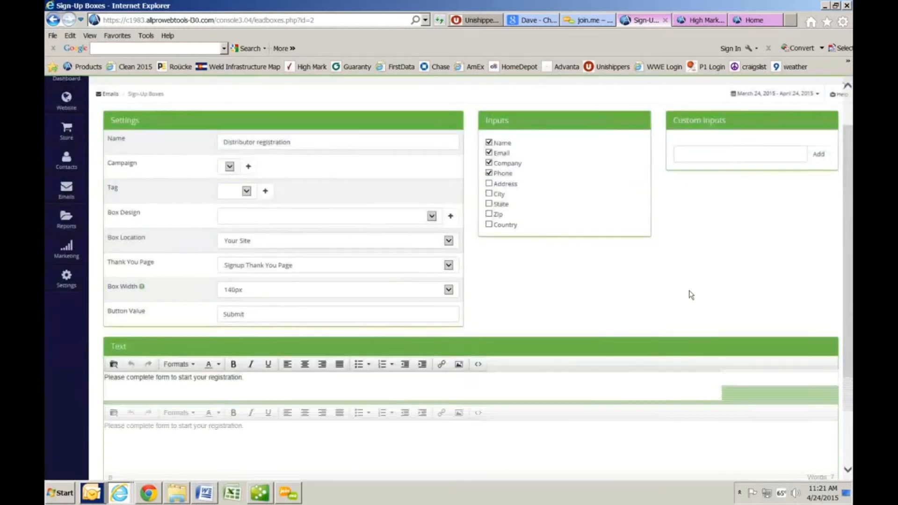
{"action": "scroll", "coordinate": [553, 274], "scroll_direction": "down", "scroll_amount": 1}
{"action": "scroll", "coordinate": [553, 274], "scroll_direction": "up", "scroll_amount": 1}
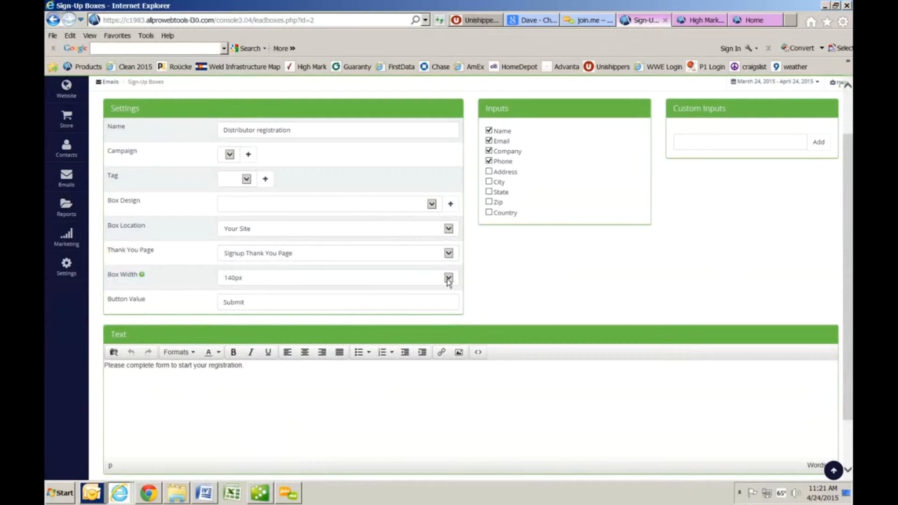
{"action": "left_click", "coordinate": [448, 278]}
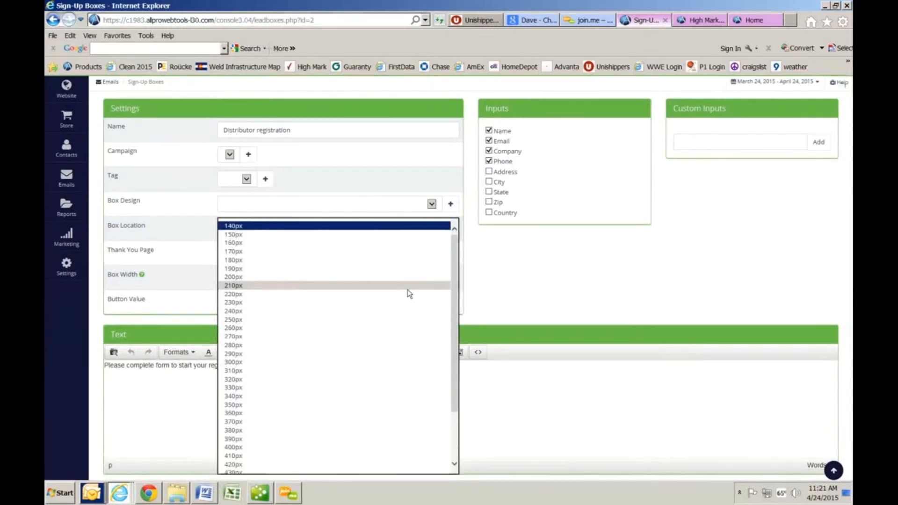
{"action": "left_click", "coordinate": [391, 361]}
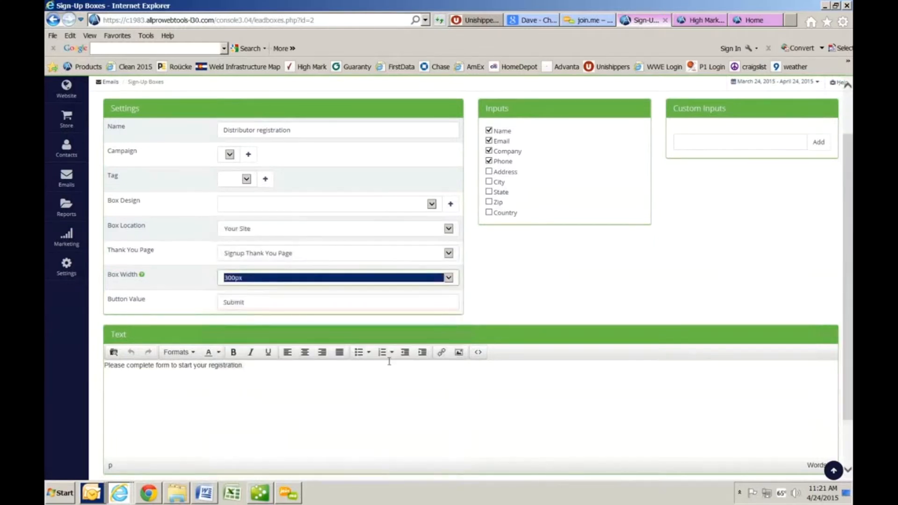
{"action": "left_click", "coordinate": [537, 291]}
{"action": "scroll", "coordinate": [536, 288], "scroll_direction": "down", "scroll_amount": 2}
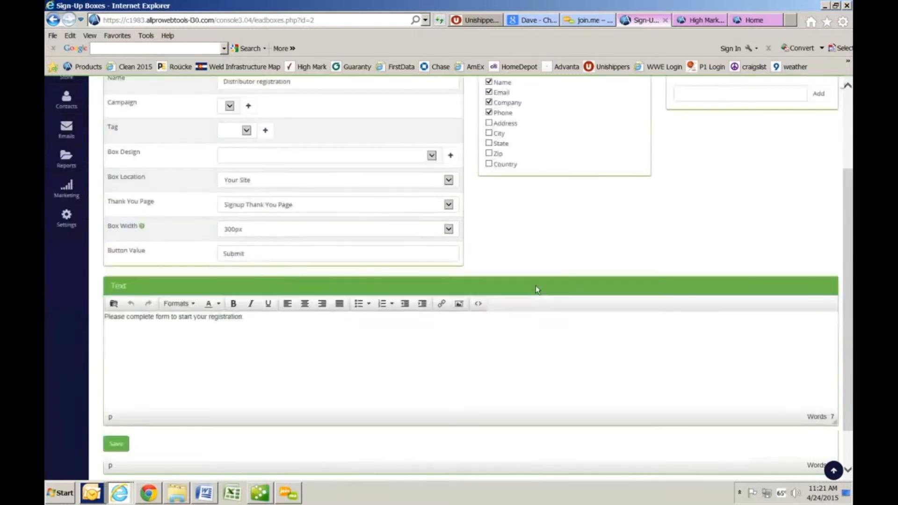
Step: After the missing-tag error on save, create and save a tag named 'Distributor Applicant'
{"action": "left_click", "coordinate": [117, 444]}
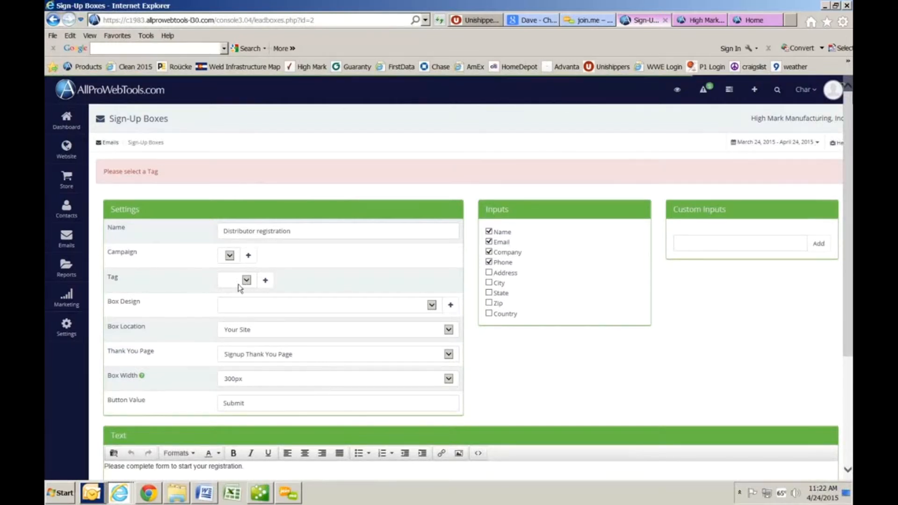
{"action": "left_click", "coordinate": [265, 281]}
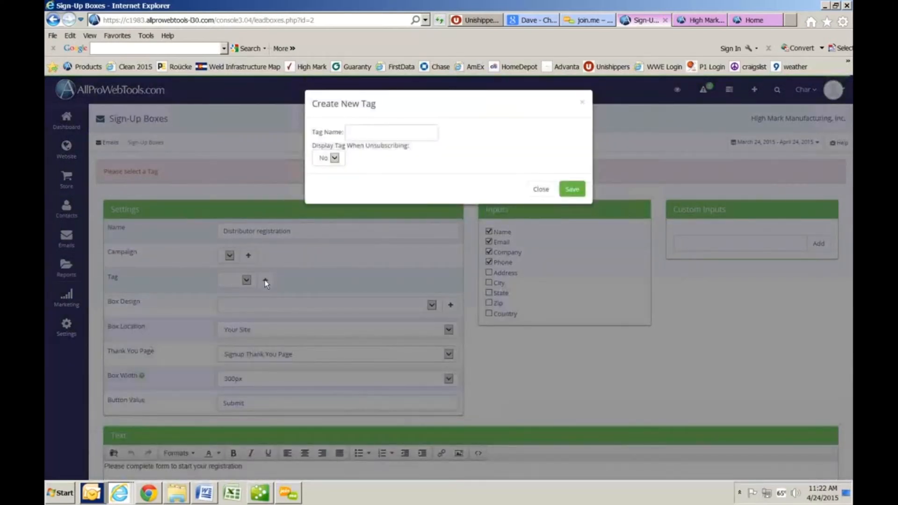
{"action": "left_click", "coordinate": [383, 134]}
{"action": "type", "text": "Dist"}
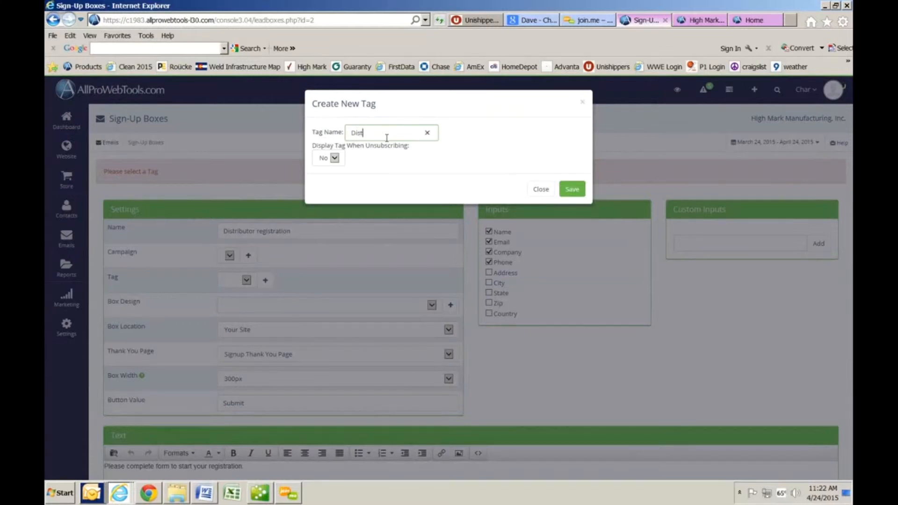
{"action": "type", "text": "ributor Applicant"}
{"action": "left_click", "coordinate": [579, 191]}
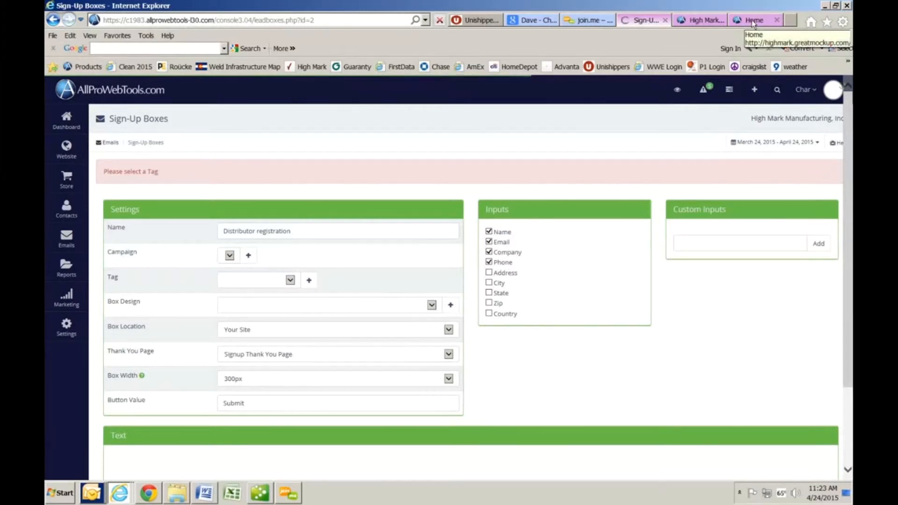
Step: Tag the sign-up box's entries Distributor Applicant and save it, getting widget code #|-SignUpBox|2-|#
{"action": "left_click", "coordinate": [290, 280]}
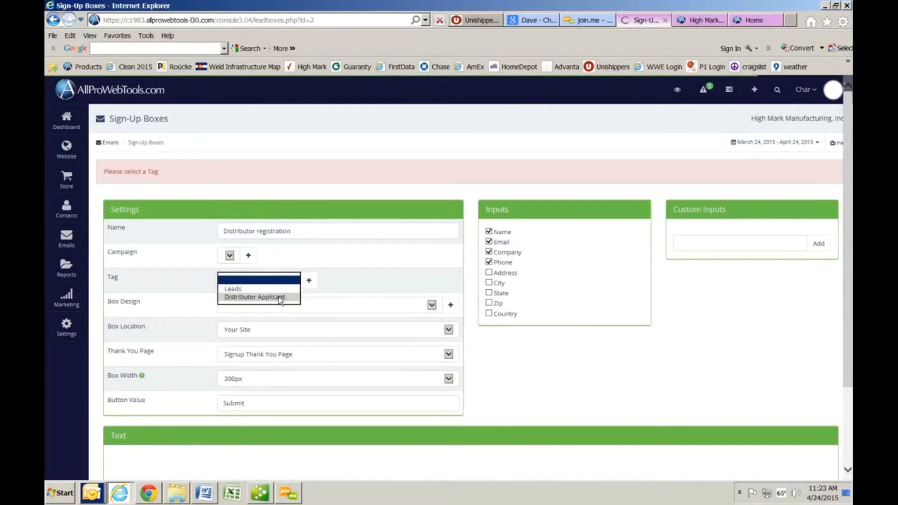
{"action": "left_click", "coordinate": [280, 298]}
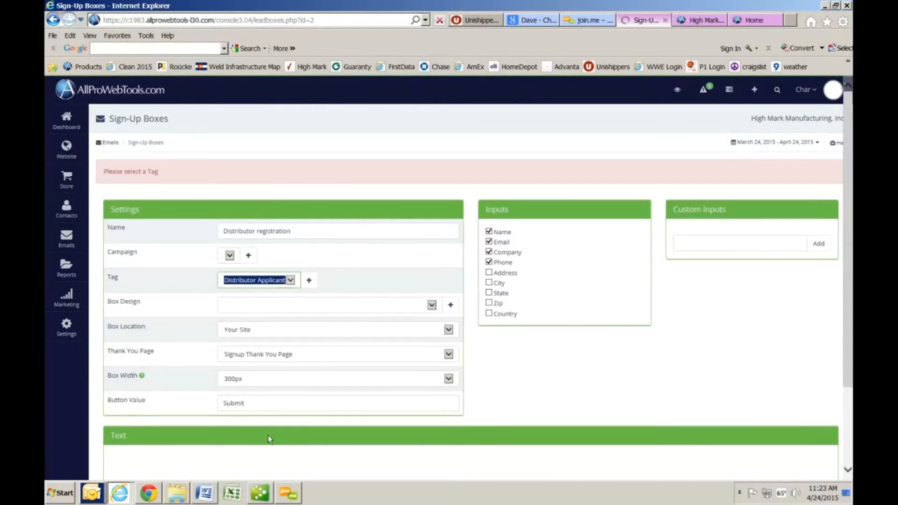
{"action": "scroll", "coordinate": [268, 435], "scroll_direction": "down", "scroll_amount": 2}
{"action": "left_click", "coordinate": [116, 430]}
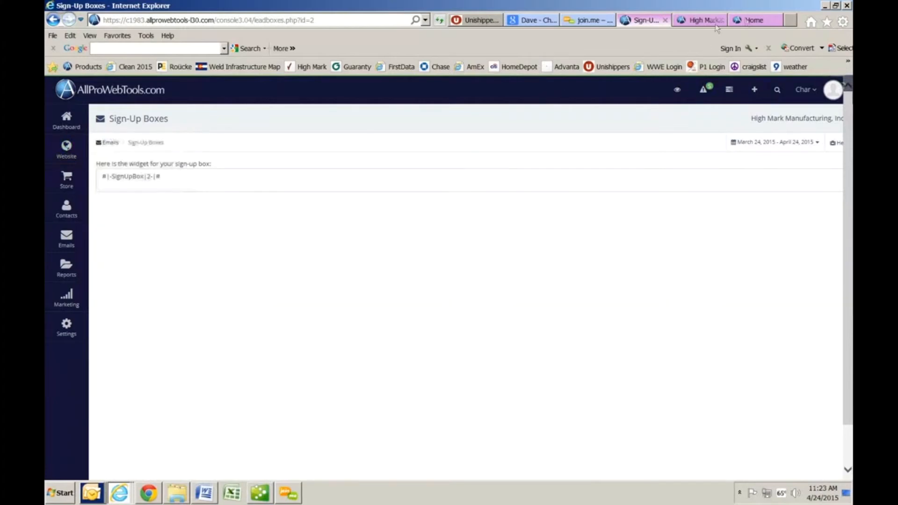
{"action": "left_click", "coordinate": [742, 24]}
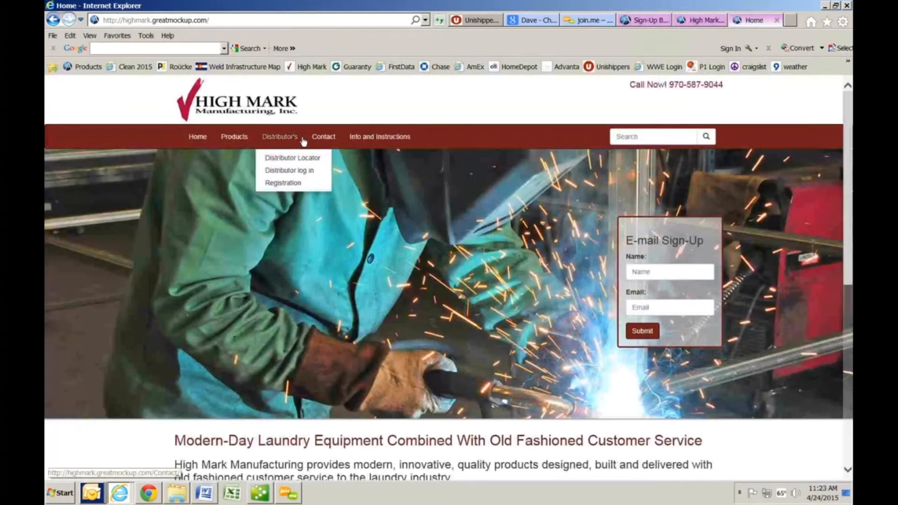
Step: Submit the Registration 2 form with a test contact's full name and e-mail address
{"action": "left_click", "coordinate": [55, 20]}
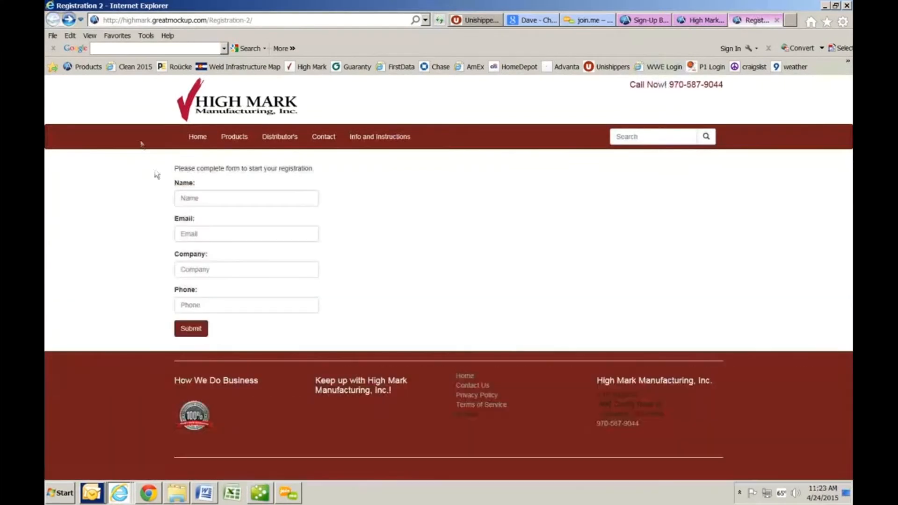
{"action": "left_click", "coordinate": [240, 199]}
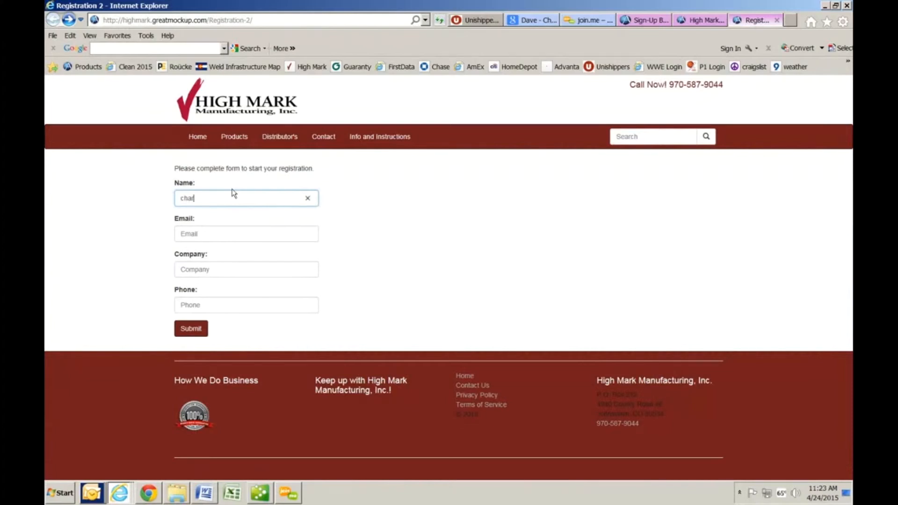
{"action": "key", "text": "Tab"}
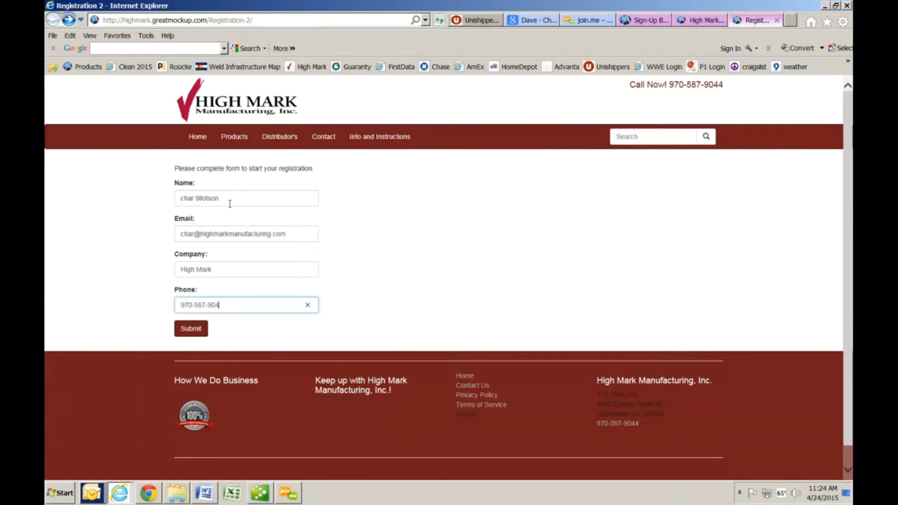
{"action": "left_click", "coordinate": [200, 328]}
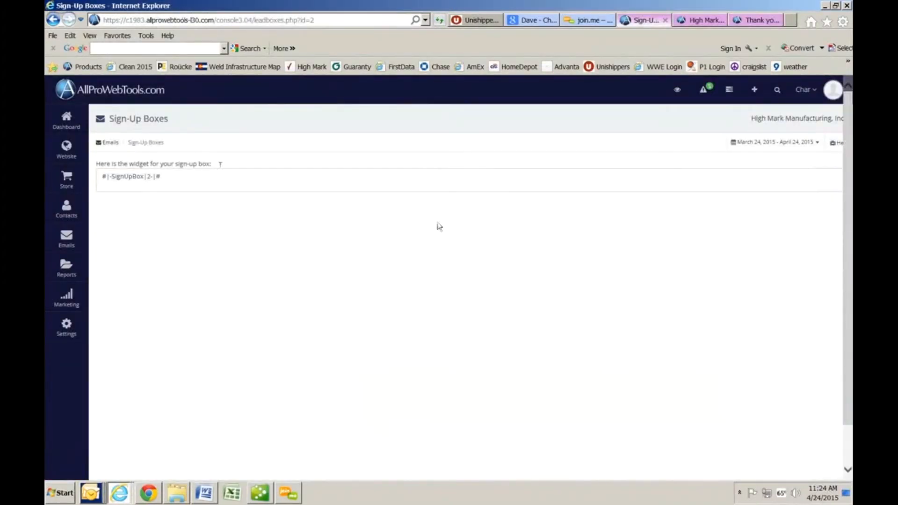
{"action": "left_click", "coordinate": [84, 133]}
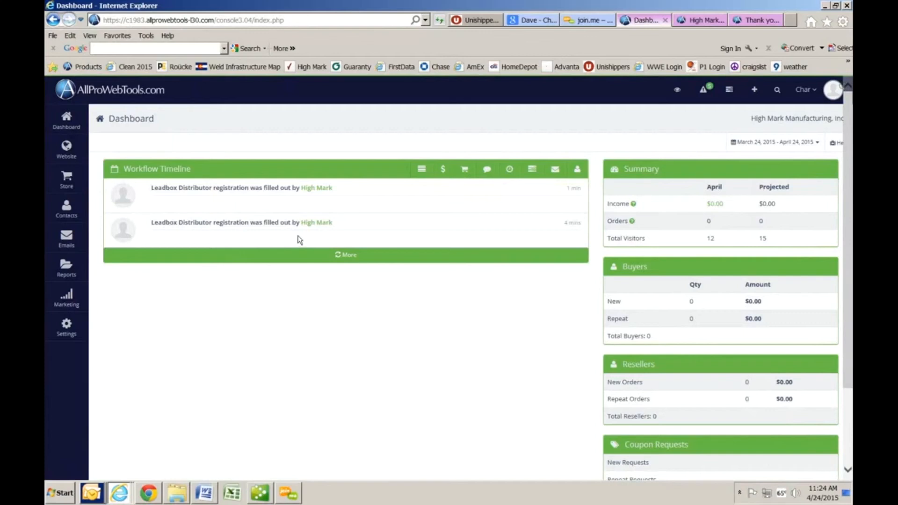
{"action": "left_click", "coordinate": [323, 190]}
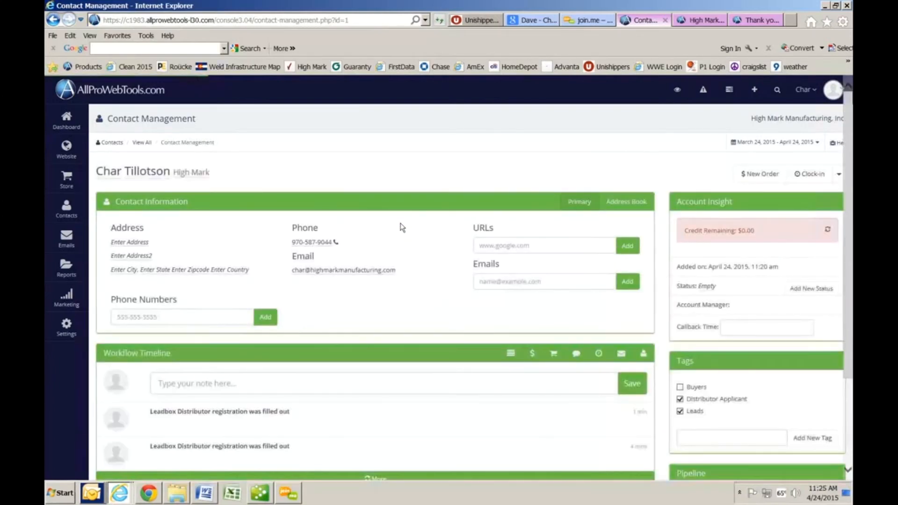
{"action": "scroll", "coordinate": [403, 227], "scroll_direction": "down", "scroll_amount": 1}
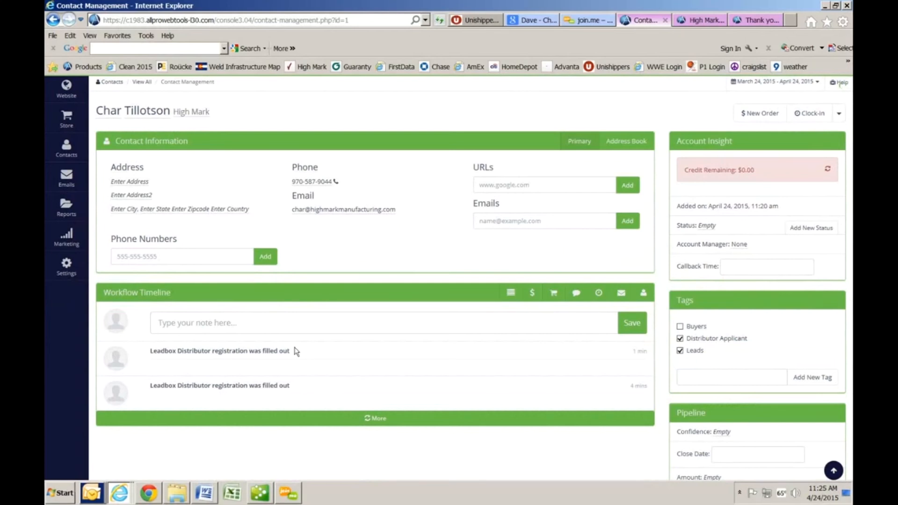
Step: Save a note reading 'they are interested' on the contact's workflow timeline
{"action": "left_click", "coordinate": [299, 329]}
{"action": "type", "text": "they are interested"}
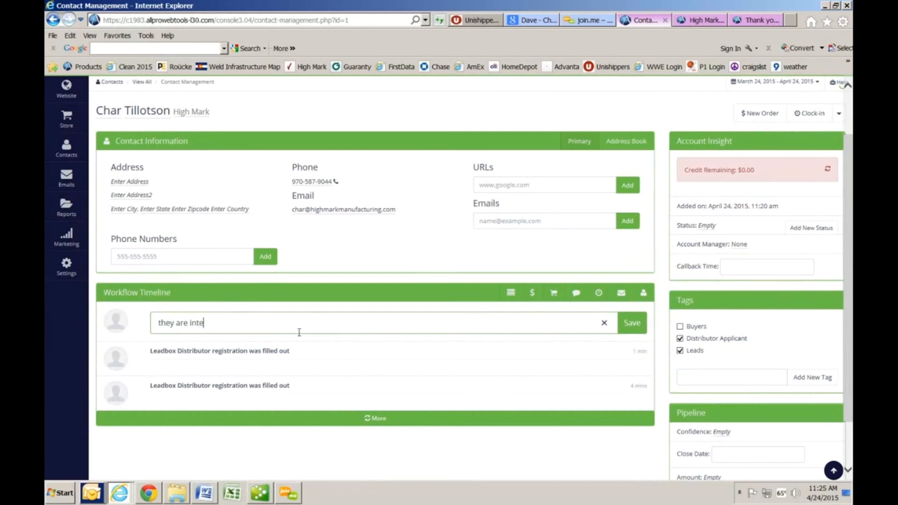
{"action": "left_click", "coordinate": [631, 323]}
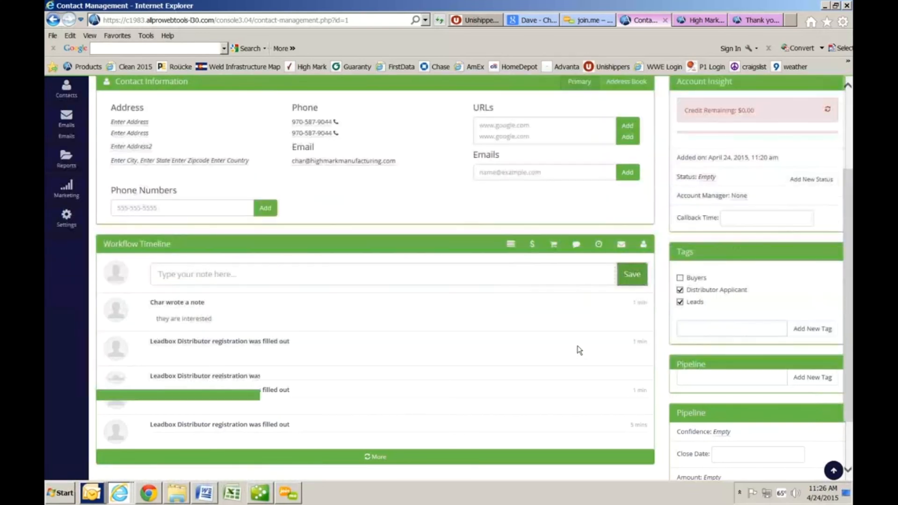
Step: Choose a user as the contact's account manager, then bring up the callback time calendar
{"action": "scroll", "coordinate": [527, 399], "scroll_direction": "down", "scroll_amount": 2}
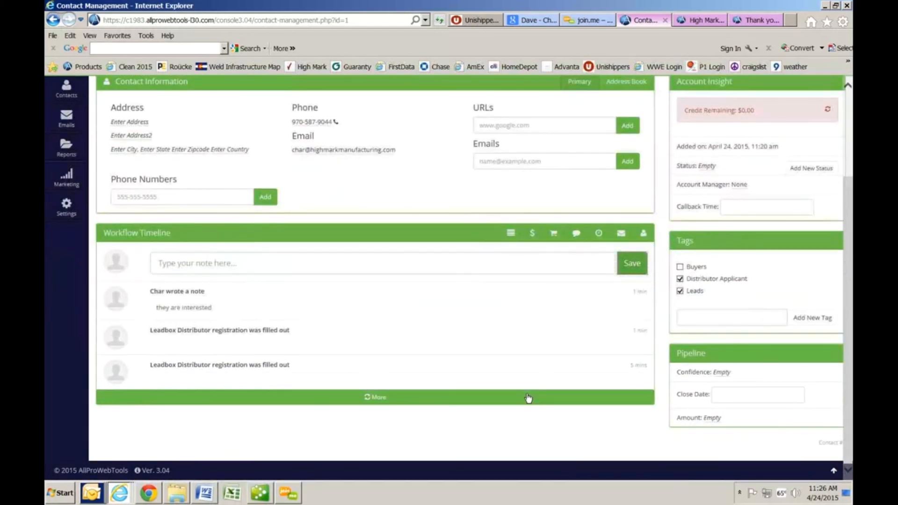
{"action": "scroll", "coordinate": [543, 376], "scroll_direction": "up", "scroll_amount": 2}
{"action": "scroll", "coordinate": [541, 373], "scroll_direction": "up", "scroll_amount": 1}
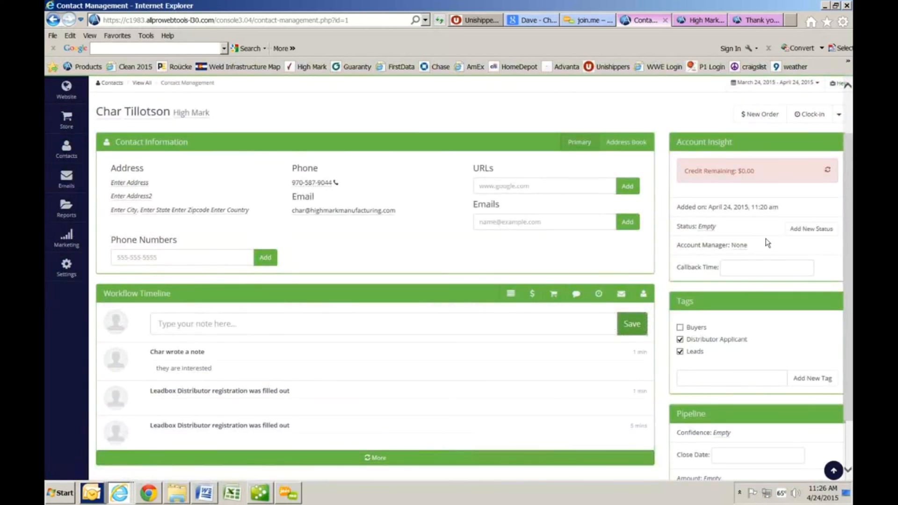
{"action": "left_click", "coordinate": [741, 248]}
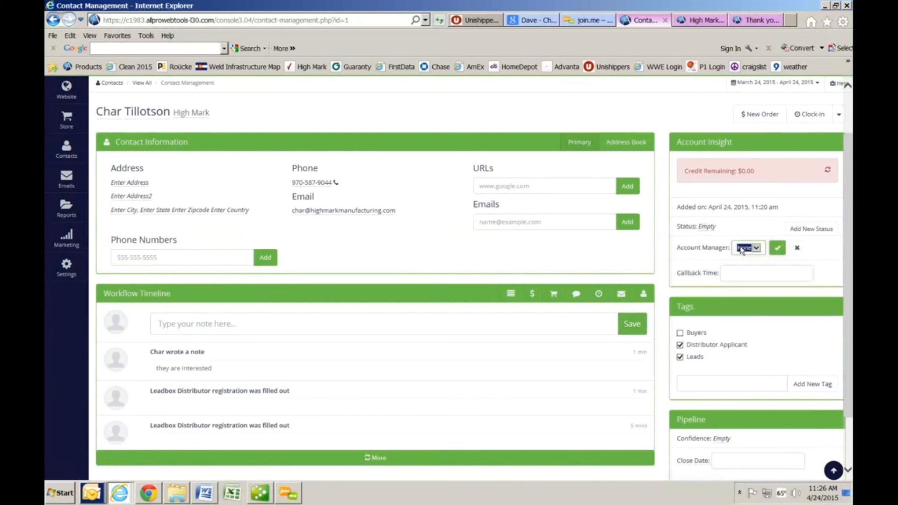
{"action": "left_click", "coordinate": [761, 253]}
{"action": "left_click", "coordinate": [760, 253]}
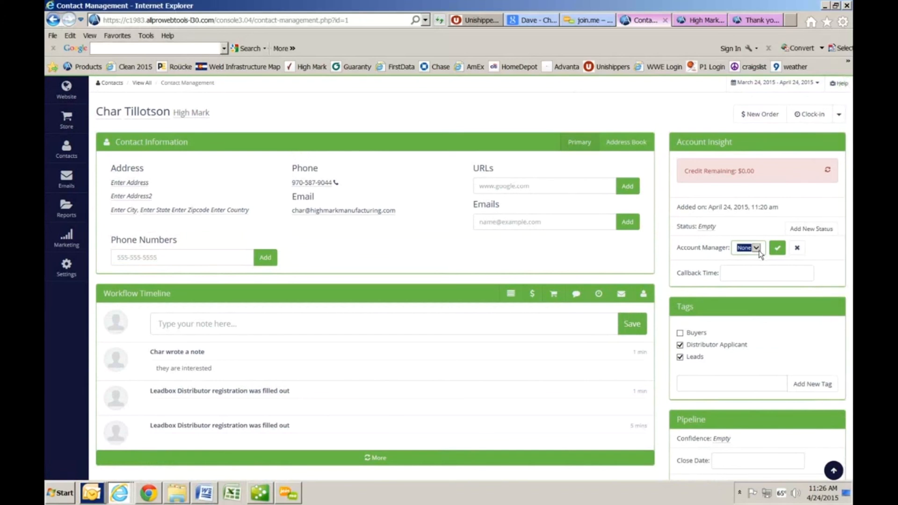
{"action": "left_click", "coordinate": [760, 253]}
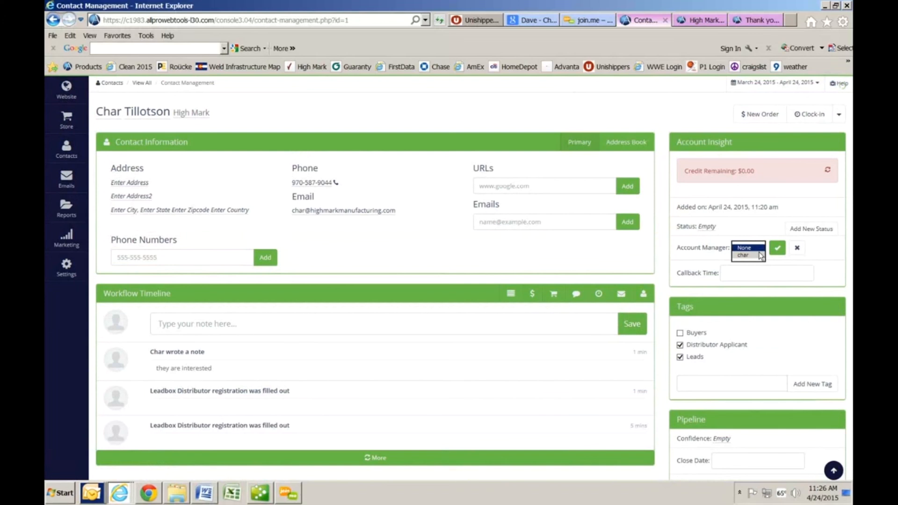
{"action": "left_click", "coordinate": [761, 255]}
{"action": "left_click", "coordinate": [757, 273]}
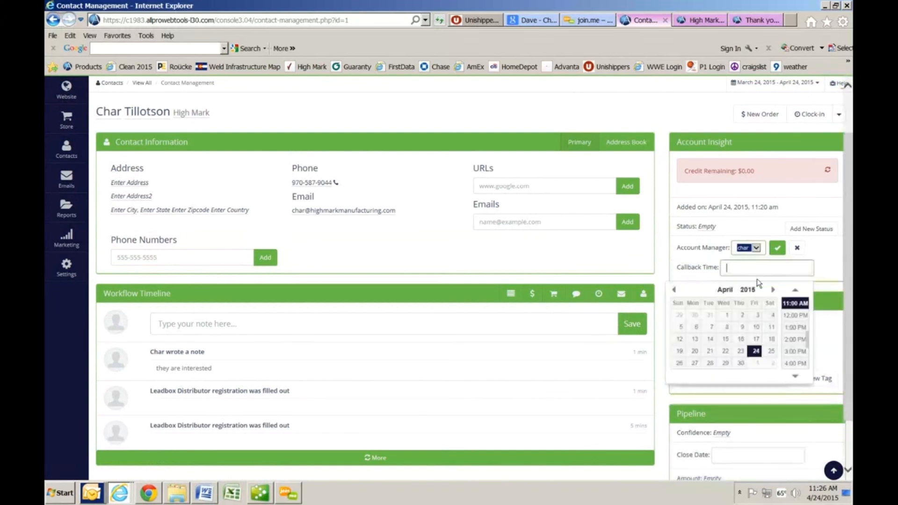